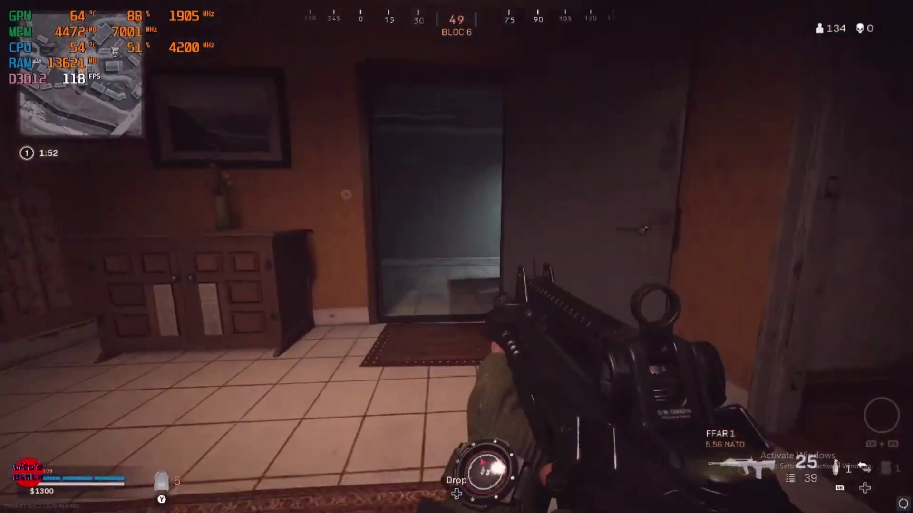
key(w)
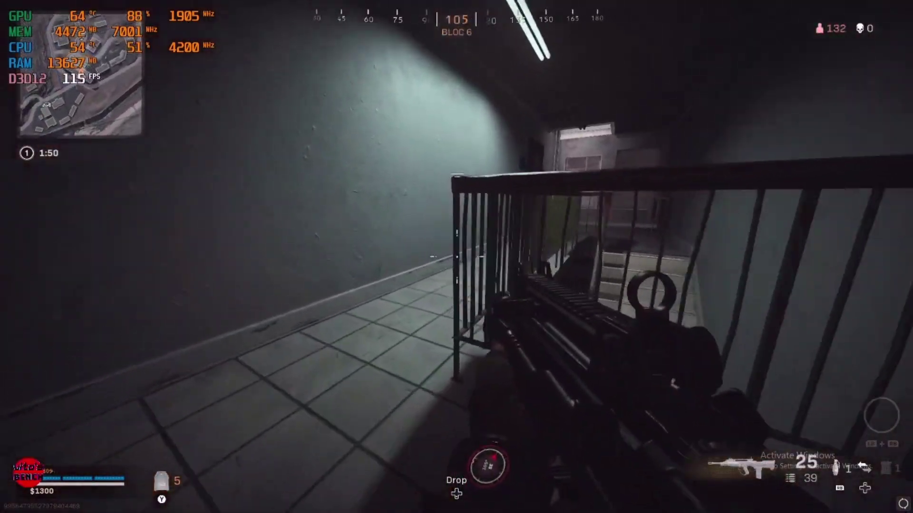
key(w)
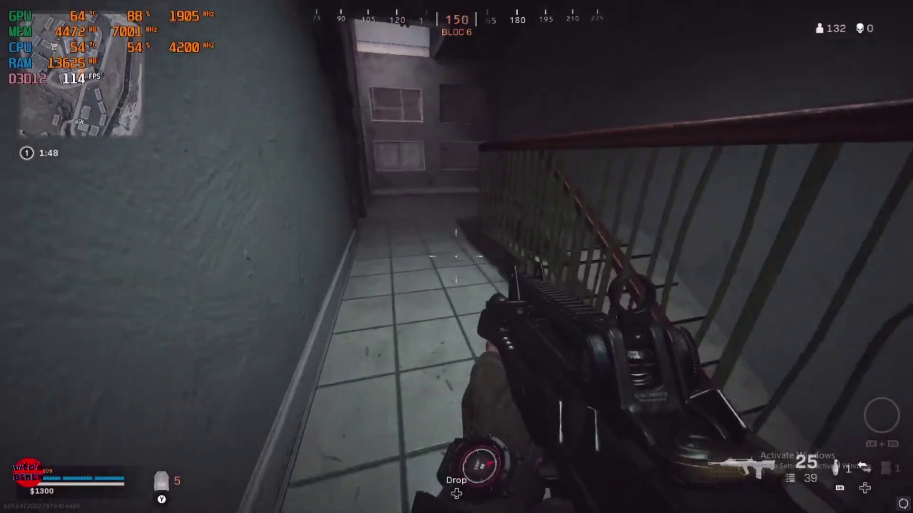
key(w)
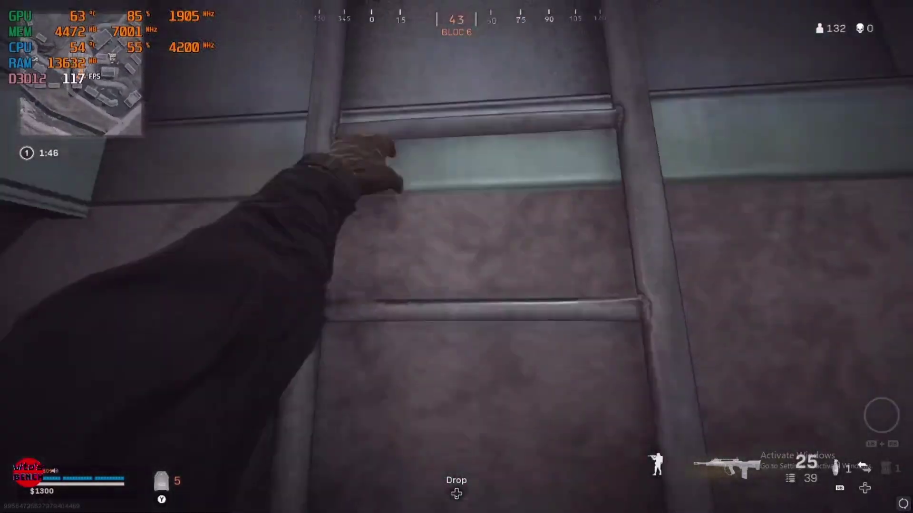
key(w)
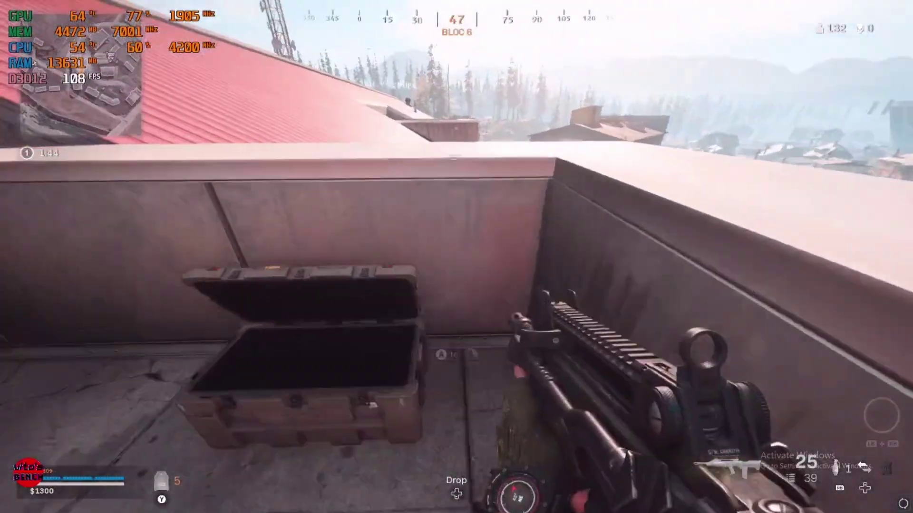
key(w)
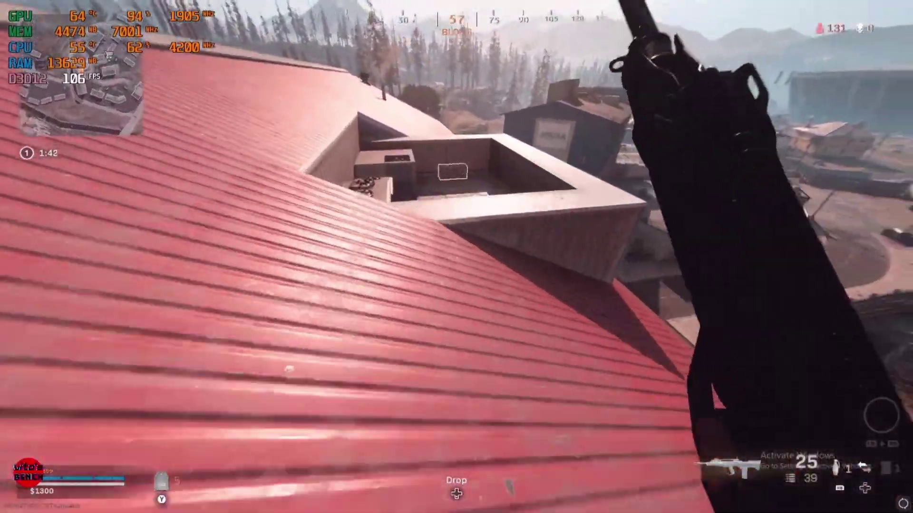
key(w)
key(f)
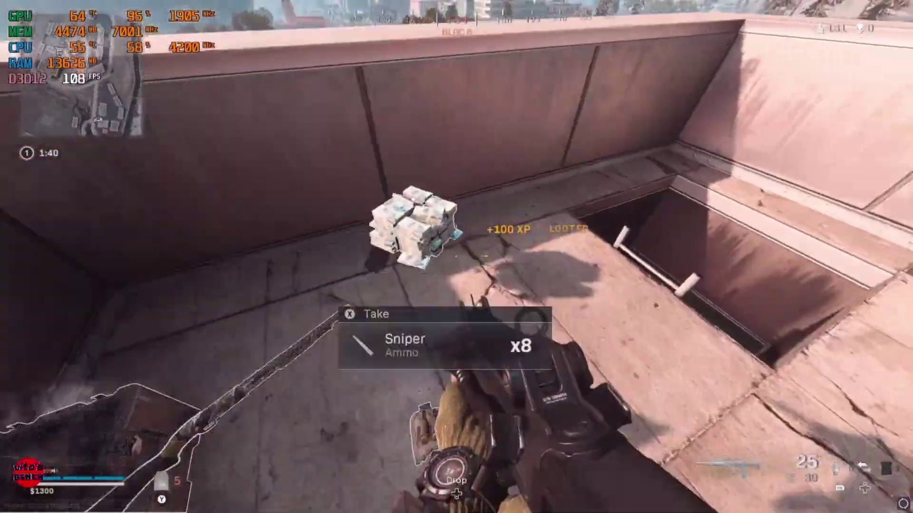
key(w)
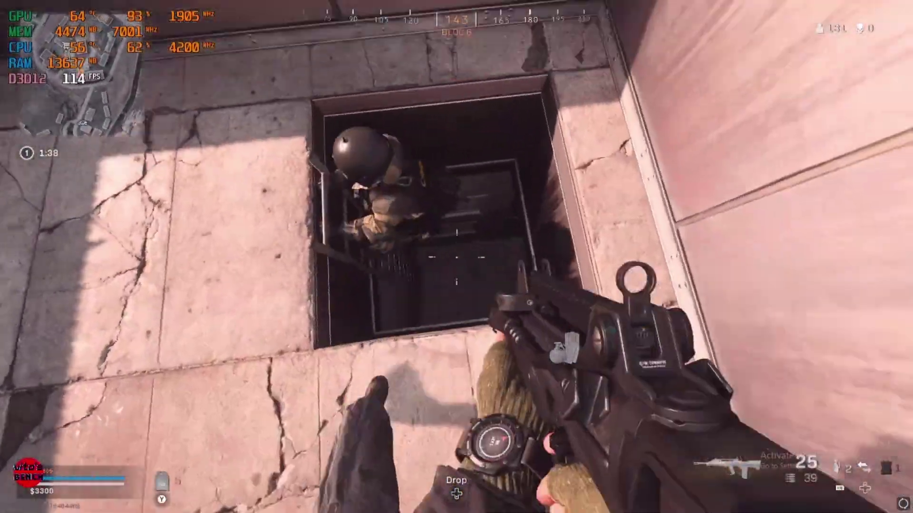
right_click(456, 256)
click(456, 257)
click(457, 256)
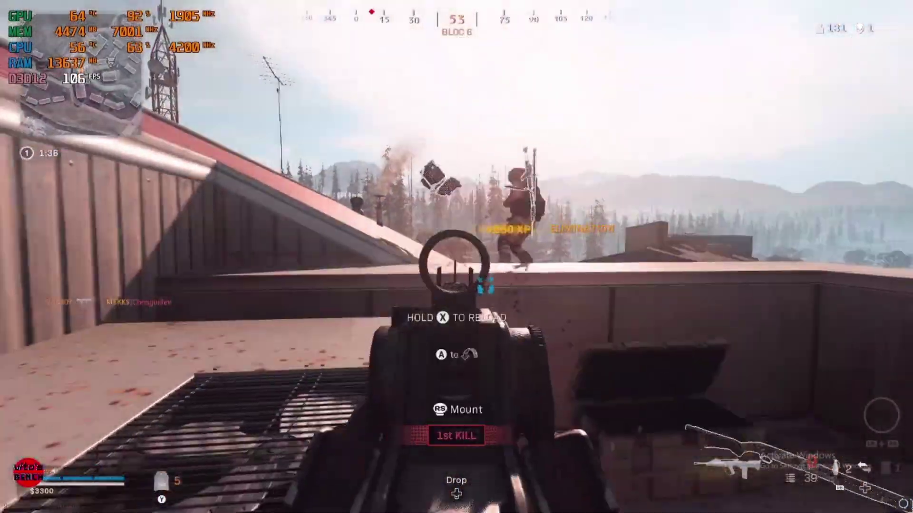
key(r)
key(s)
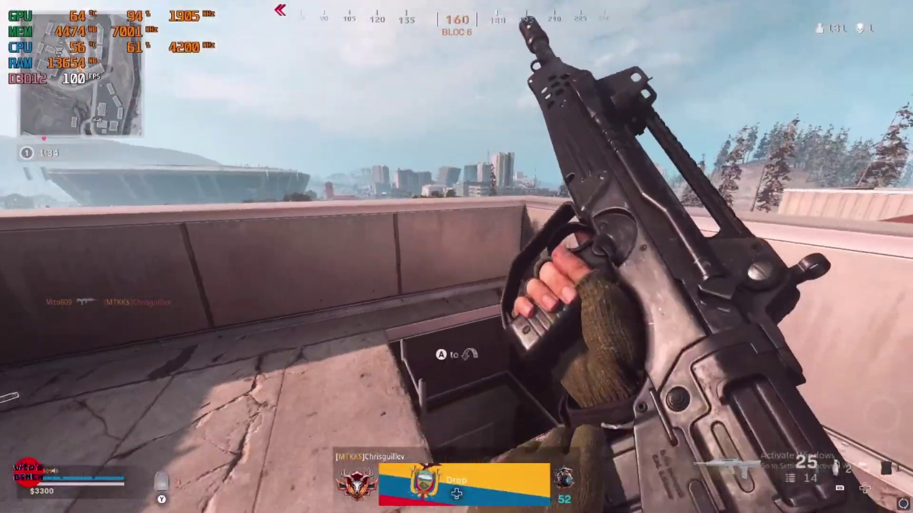
key(w)
key(space)
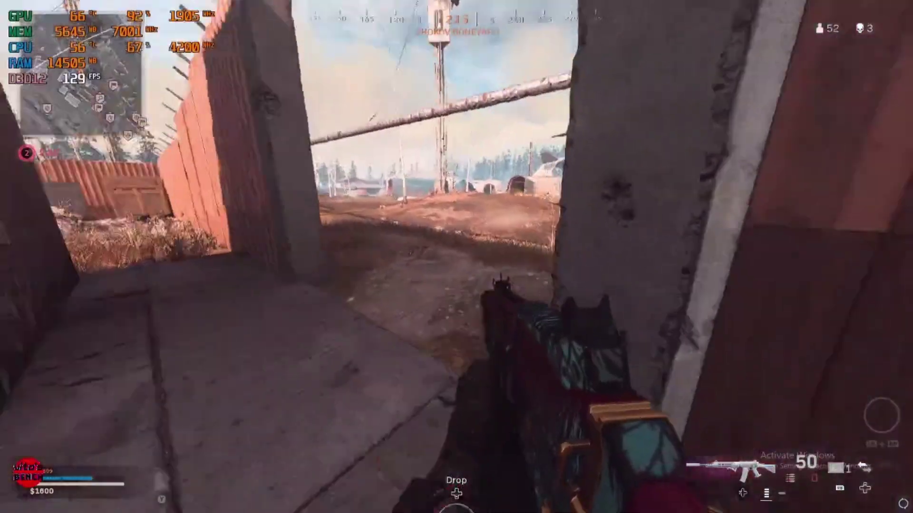
key(q)
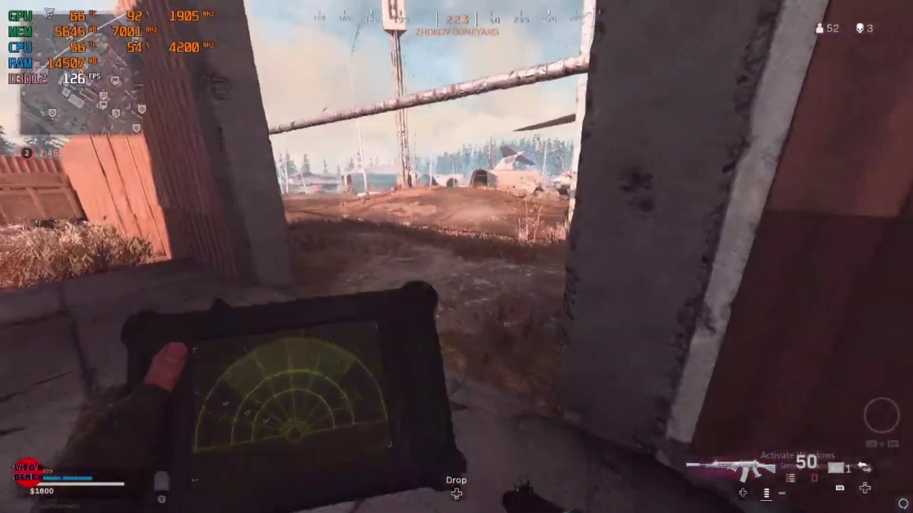
key(a)
key(w)
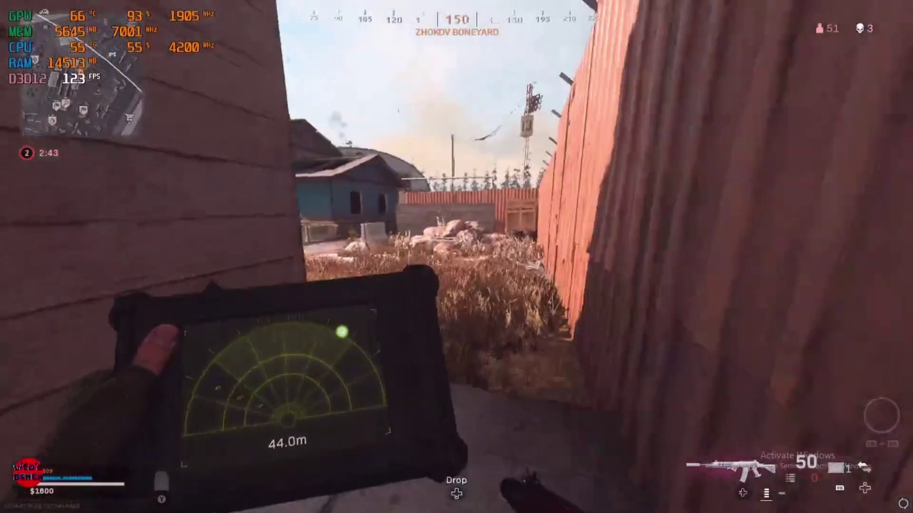
key(q)
key(w)
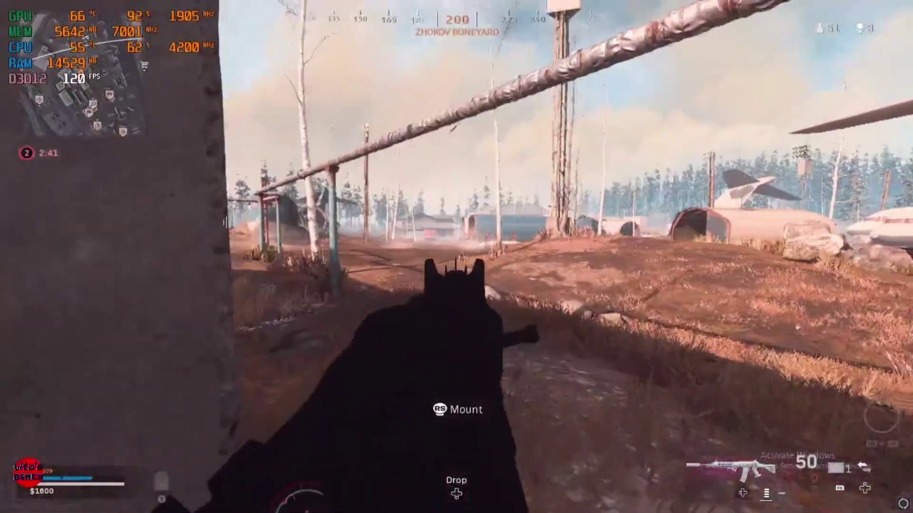
key(1)
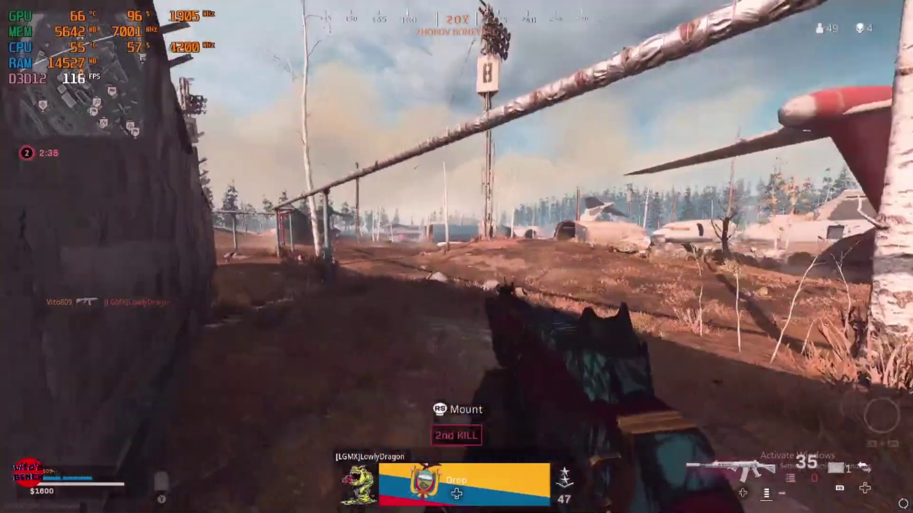
key(q)
key(w)
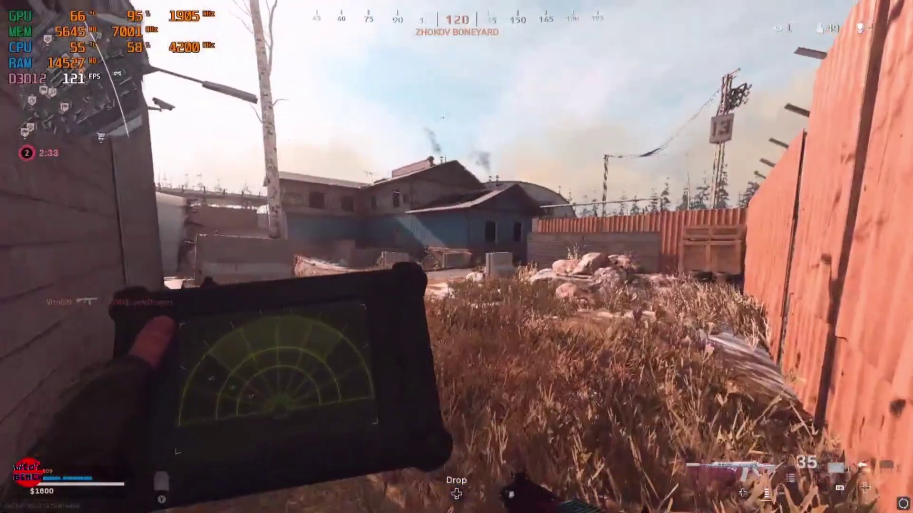
key(q)
key(w)
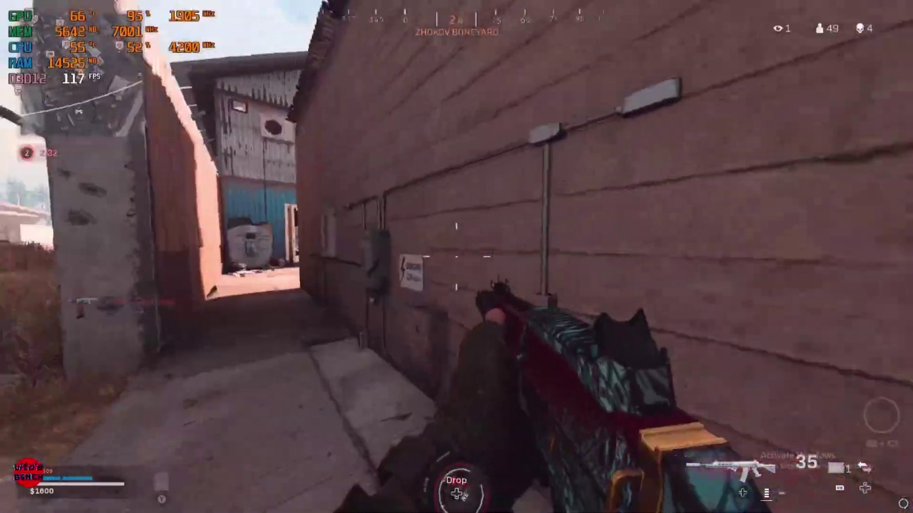
key(shift)
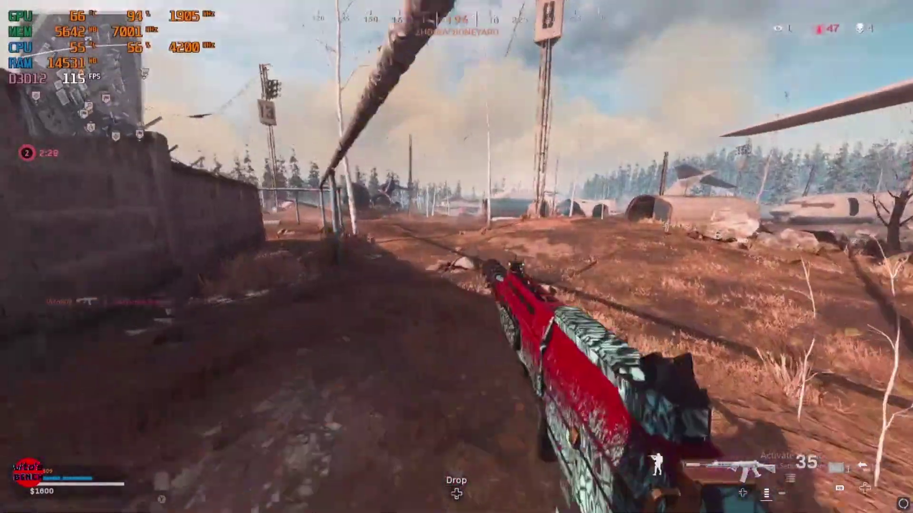
key(q)
key(2)
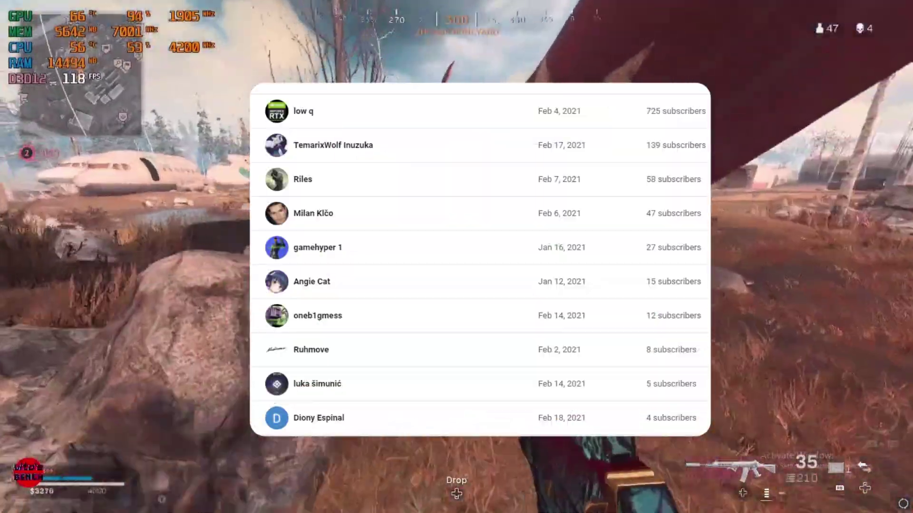
key(q)
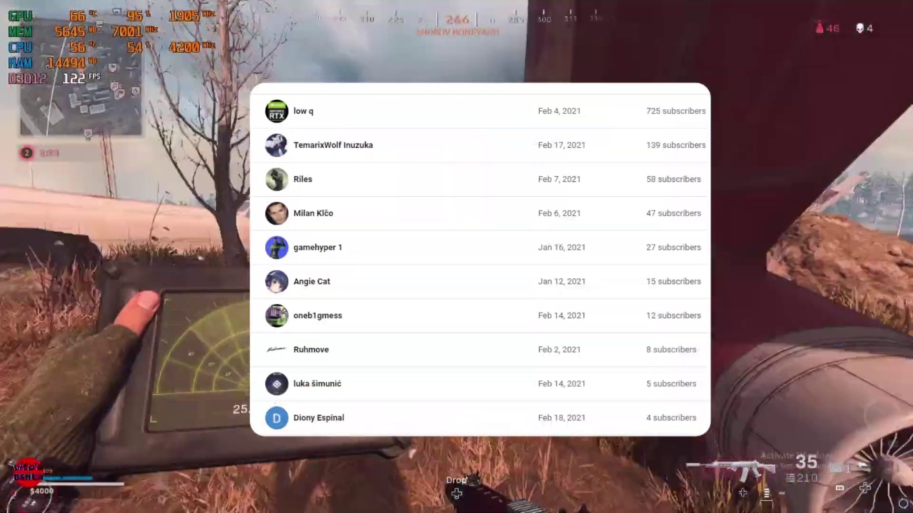
key(2)
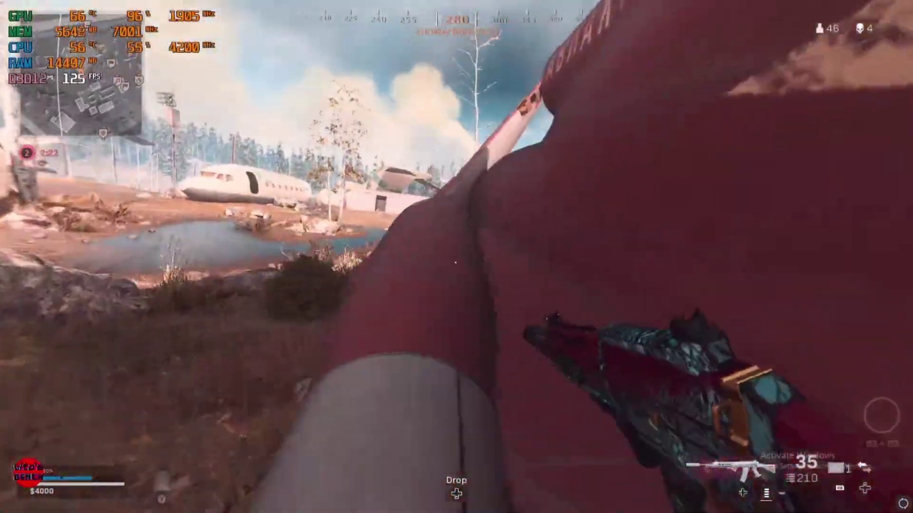
key(q)
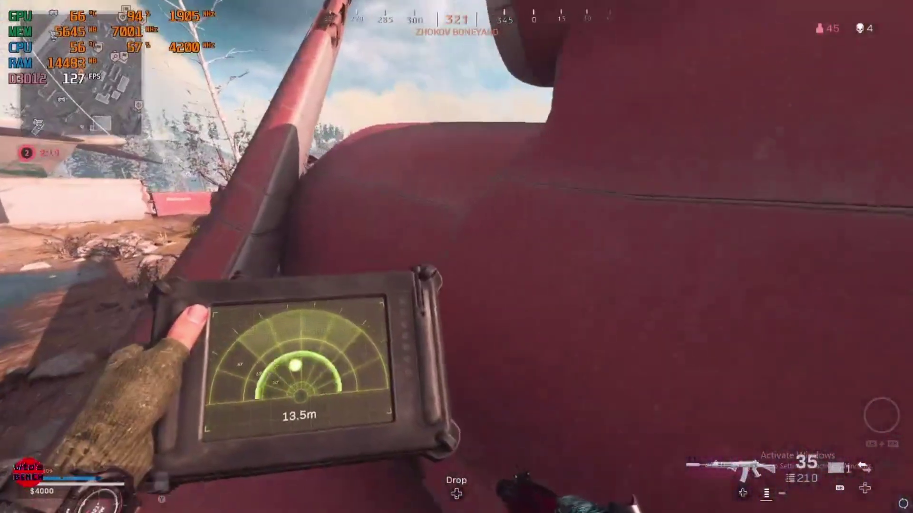
key(q)
key(space)
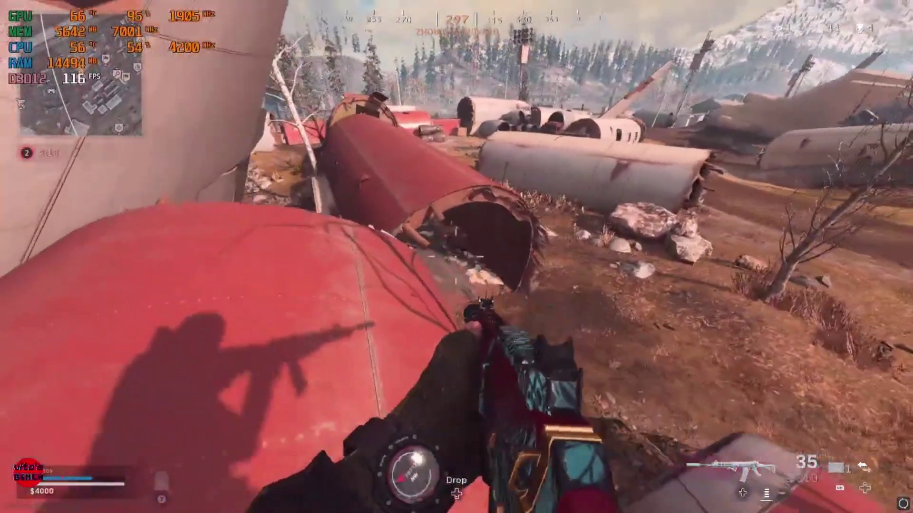
right_click(457, 256)
click(457, 256)
click(456, 257)
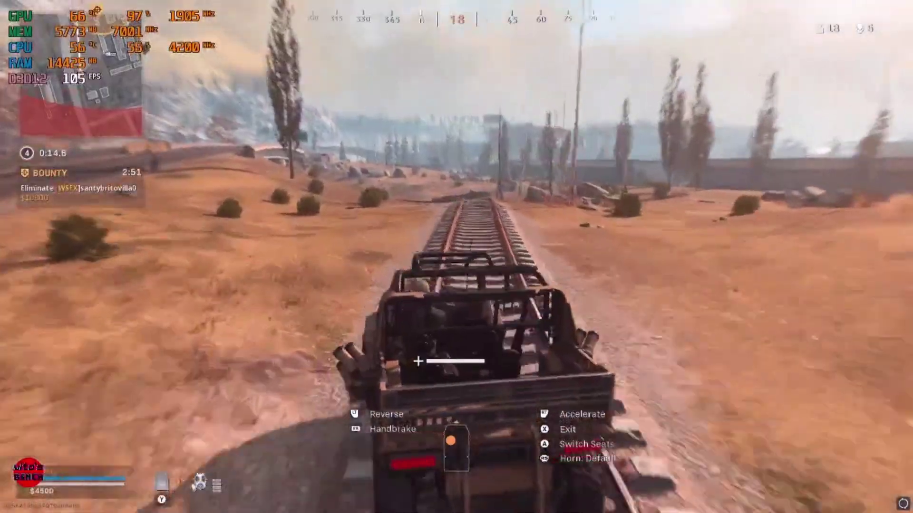
key(a)
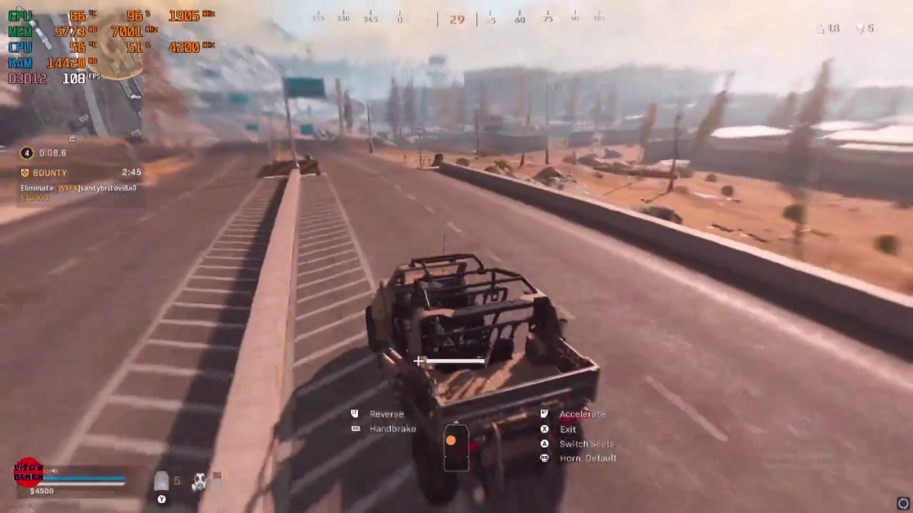
key(d)
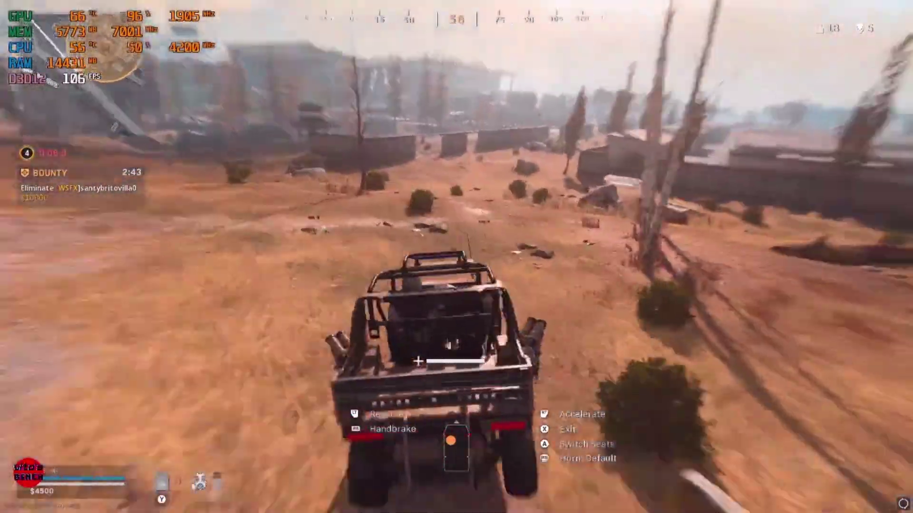
key(d)
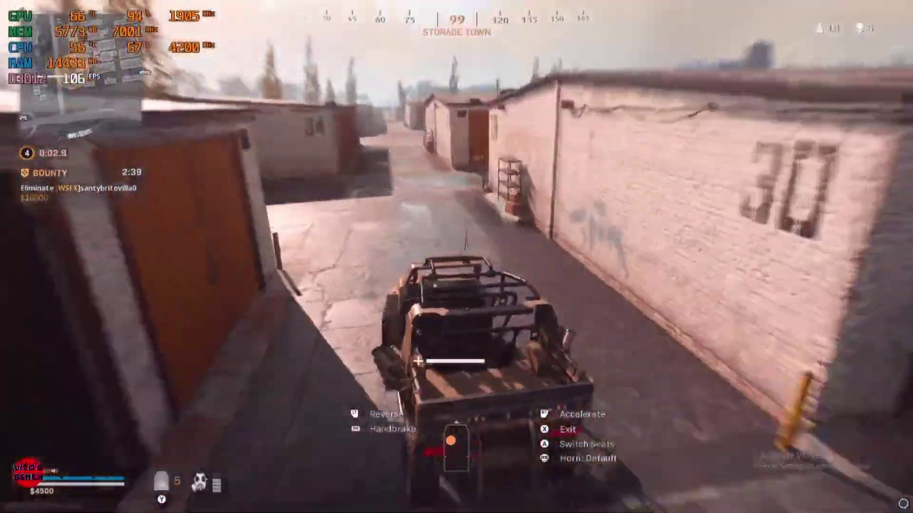
key(f)
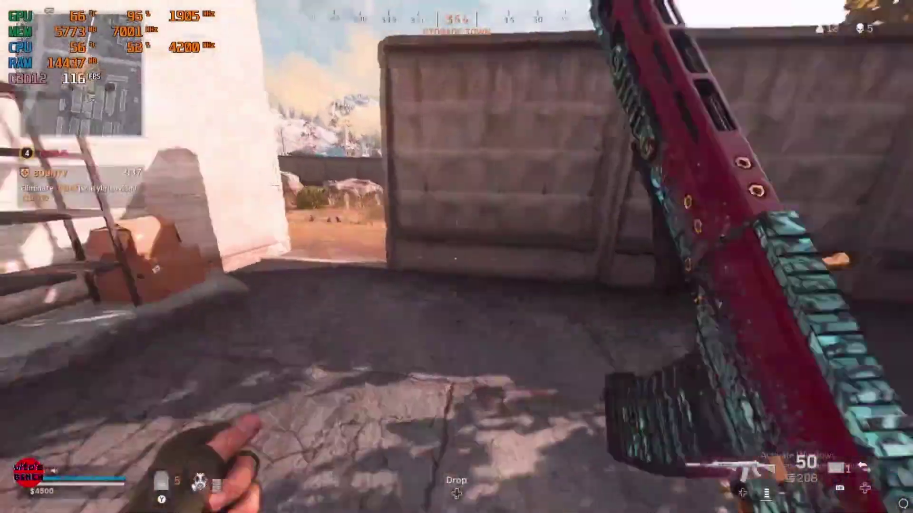
click(456, 257)
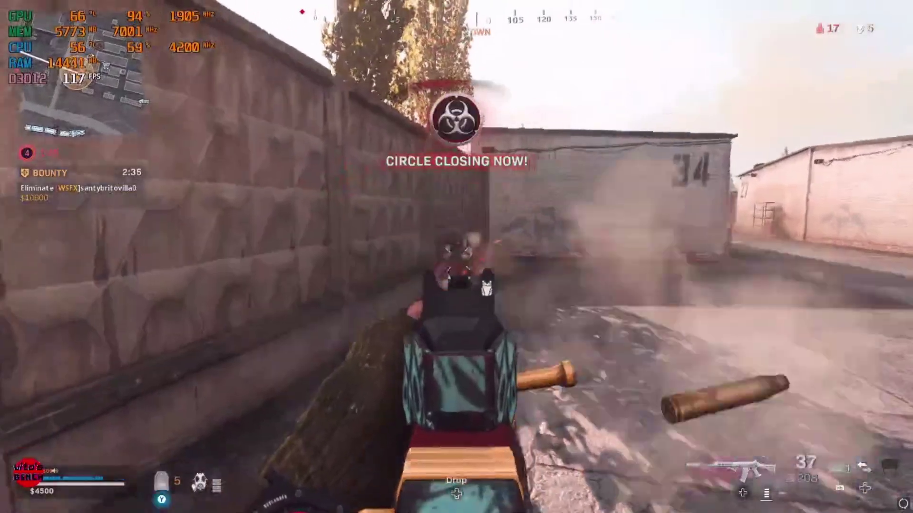
click(457, 256)
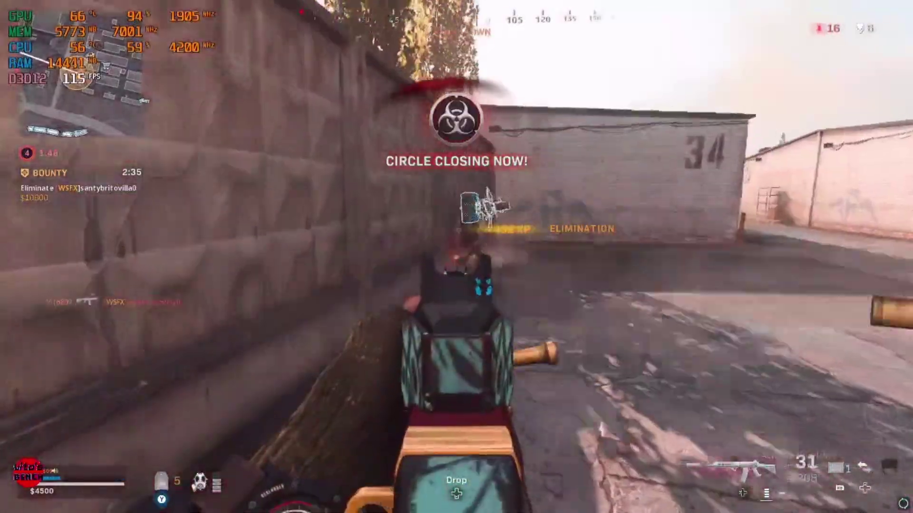
click(457, 256)
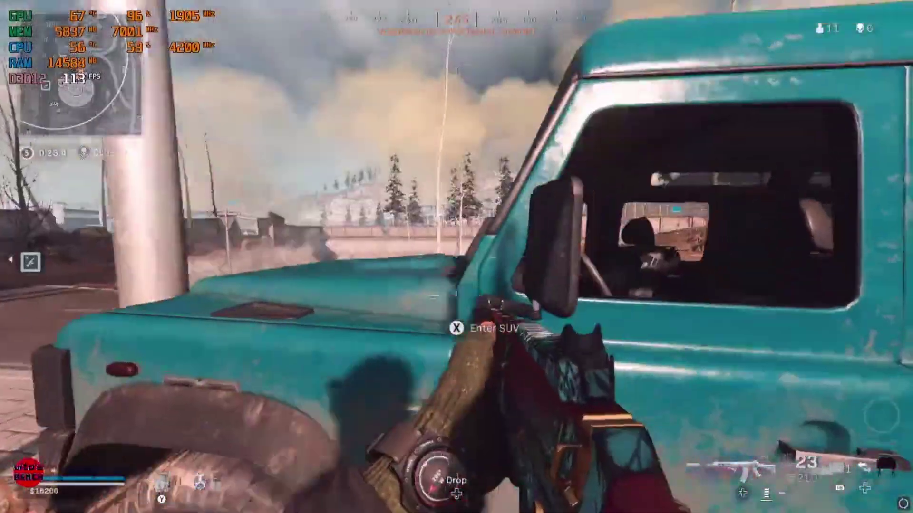
key(e)
key(w)
key(a)
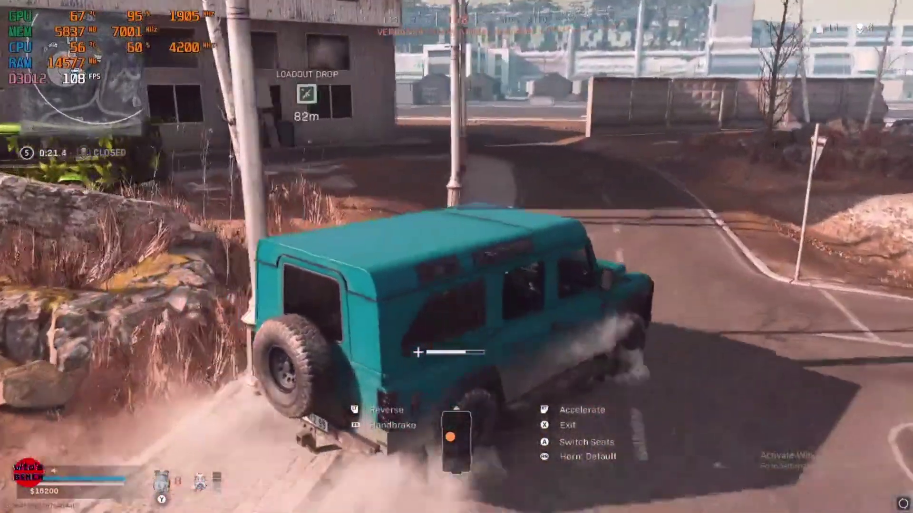
key(w)
key(a)
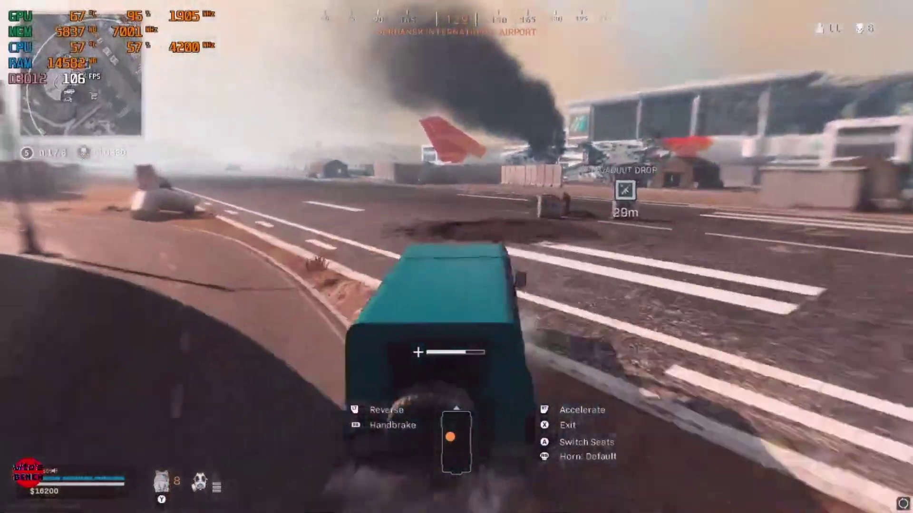
key(e)
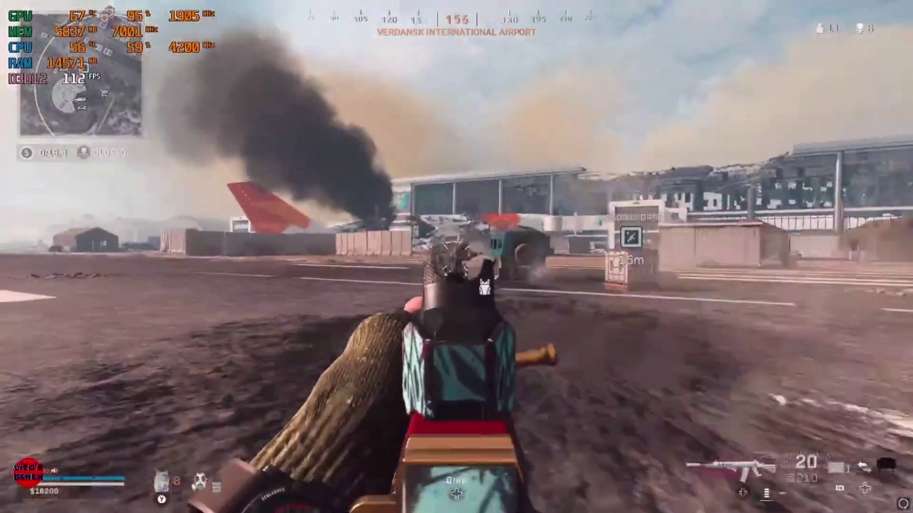
key(w)
key(r)
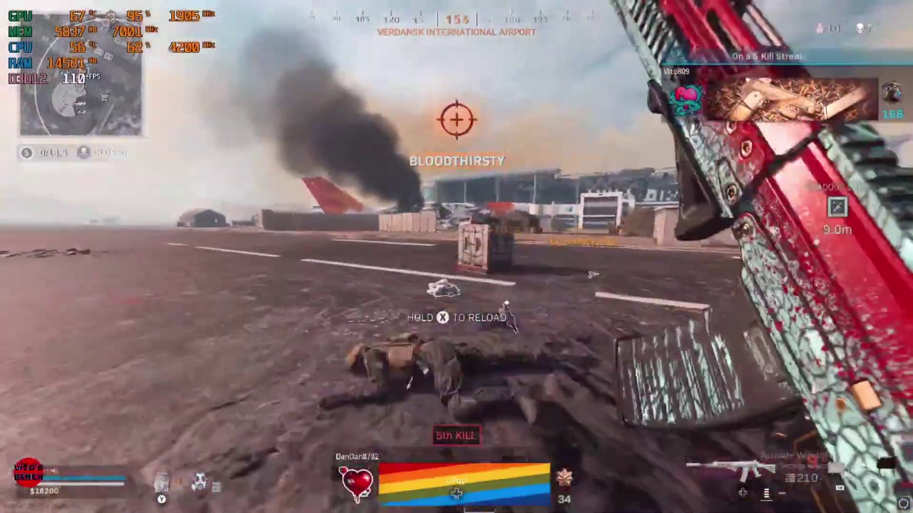
key(w)
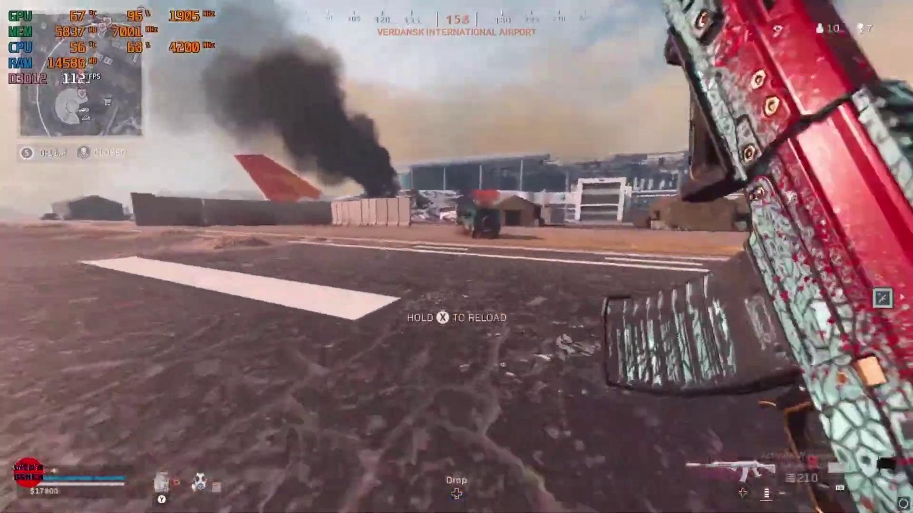
key(w)
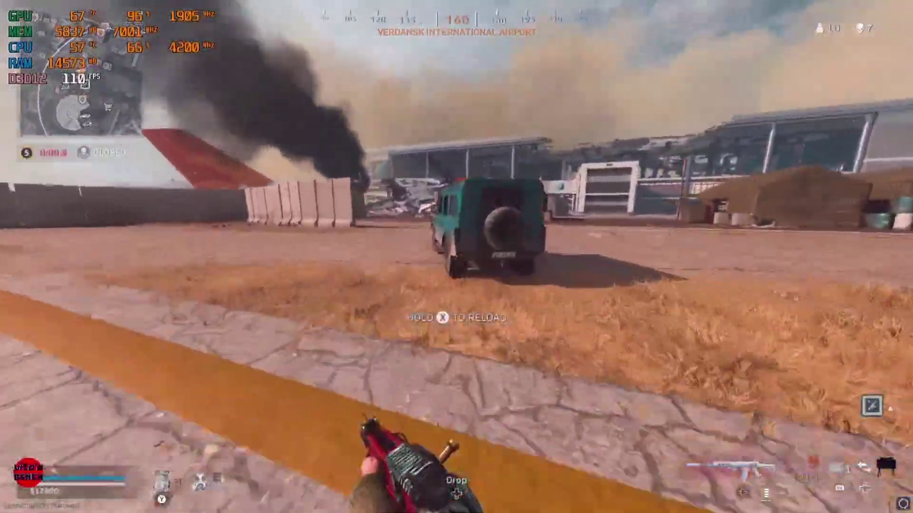
key(w)
key(f)
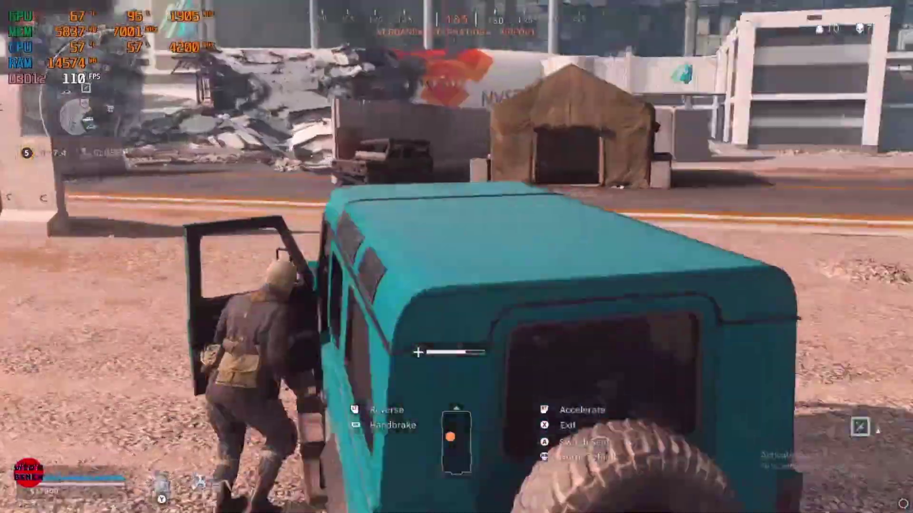
key(w)
key(a)
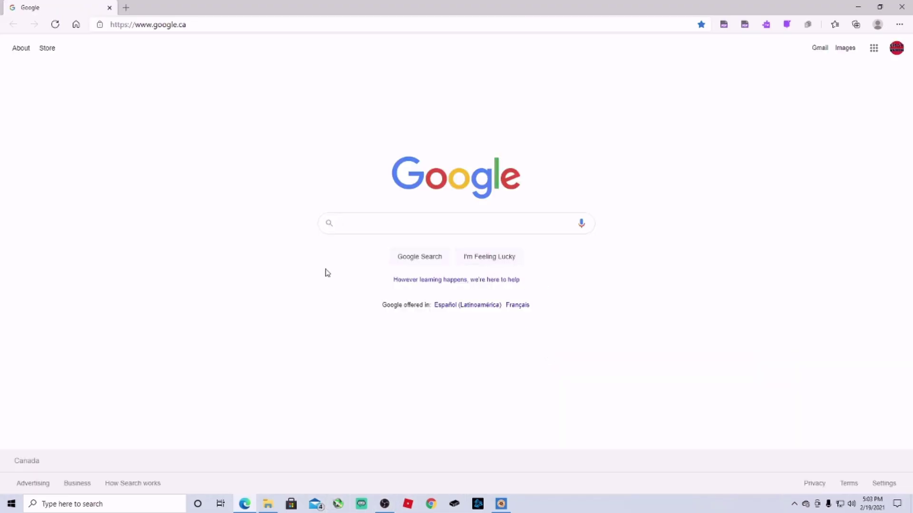
Search Google for razer cortex and open the official Razer Cortex page
click(371, 230)
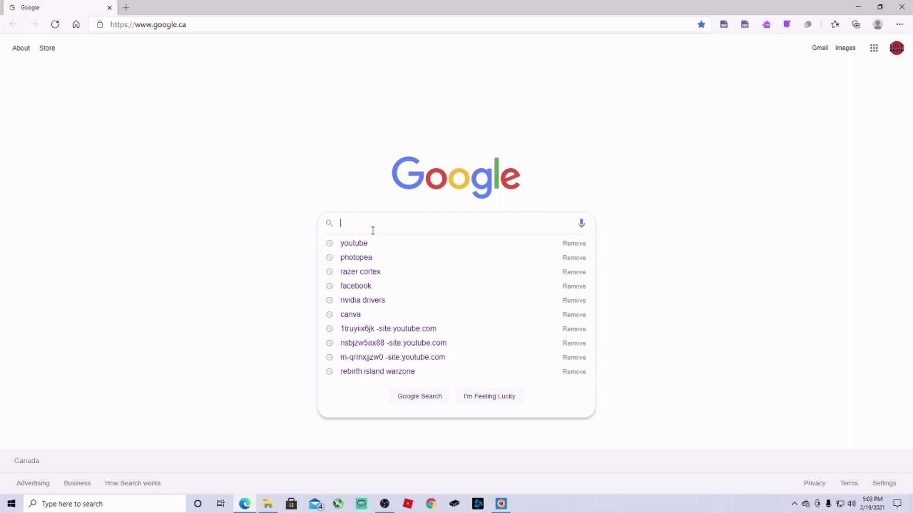
text(raser)
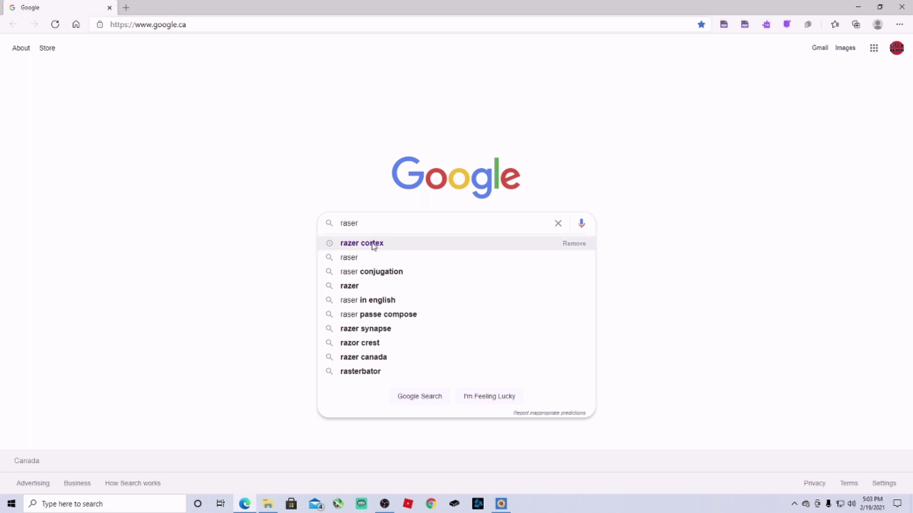
click(373, 244)
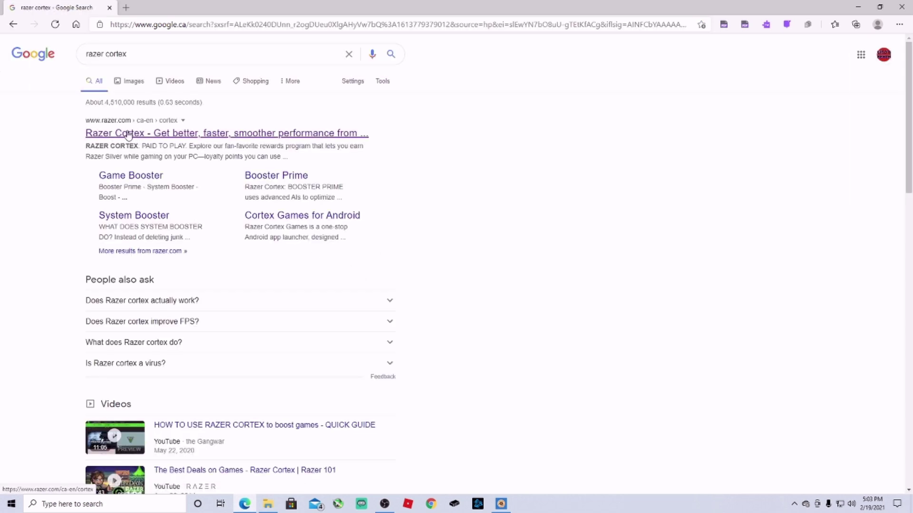
click(129, 135)
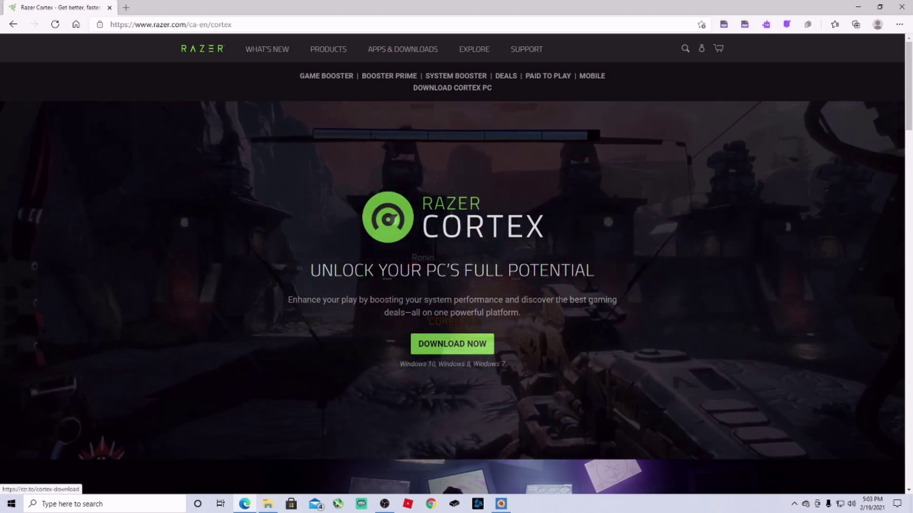
Download the Razer Cortex installer, run it and close the browser
click(455, 346)
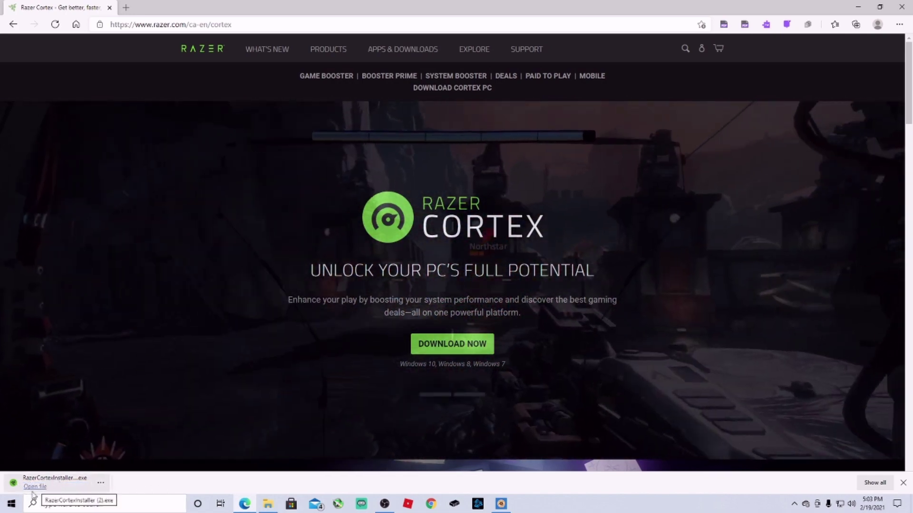
click(35, 487)
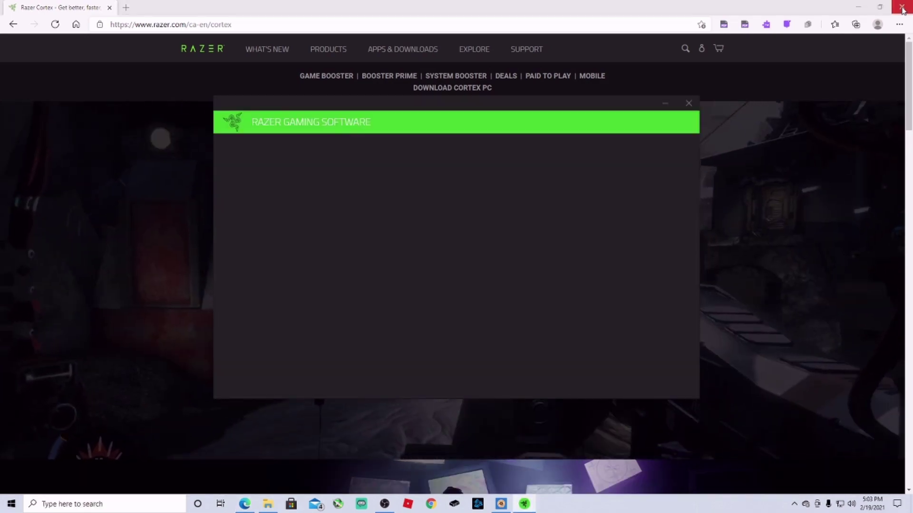
click(901, 8)
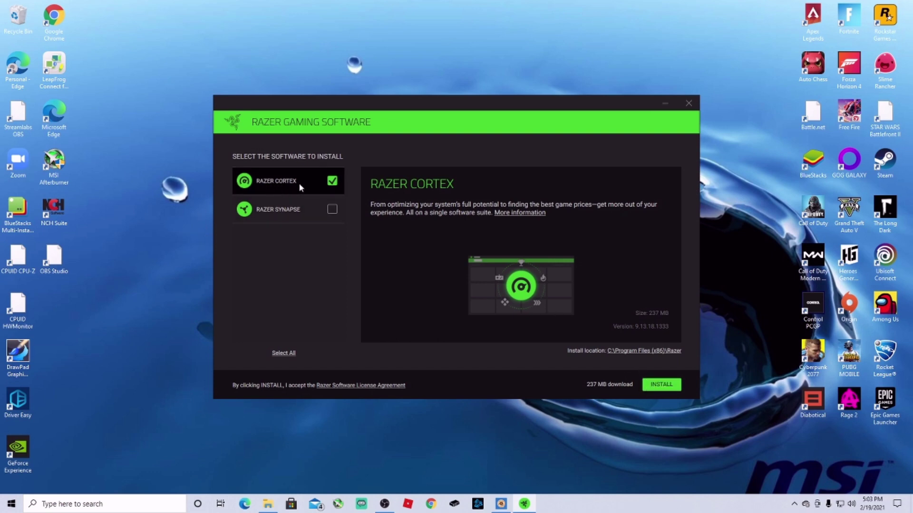
Install only Razer Cortex, leaving Razer Synapse unselected, and launch it once installation finishes
click(332, 184)
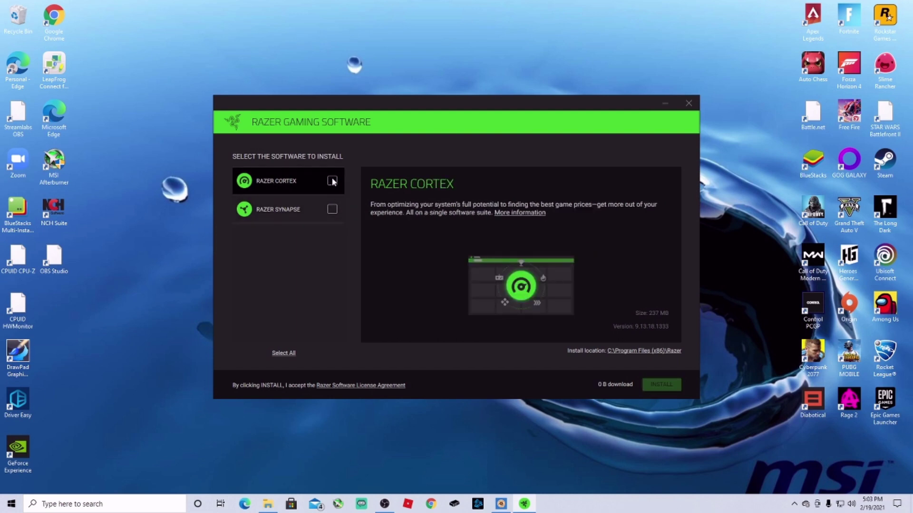
click(332, 182)
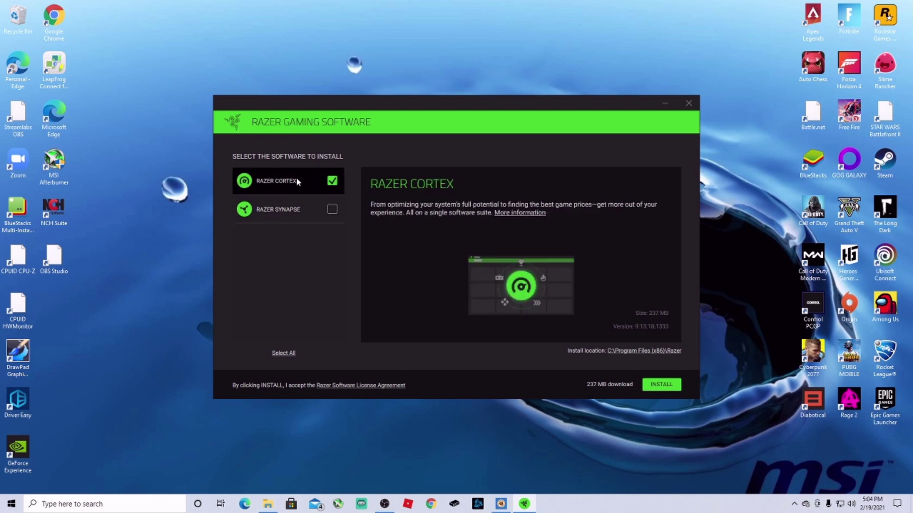
click(661, 384)
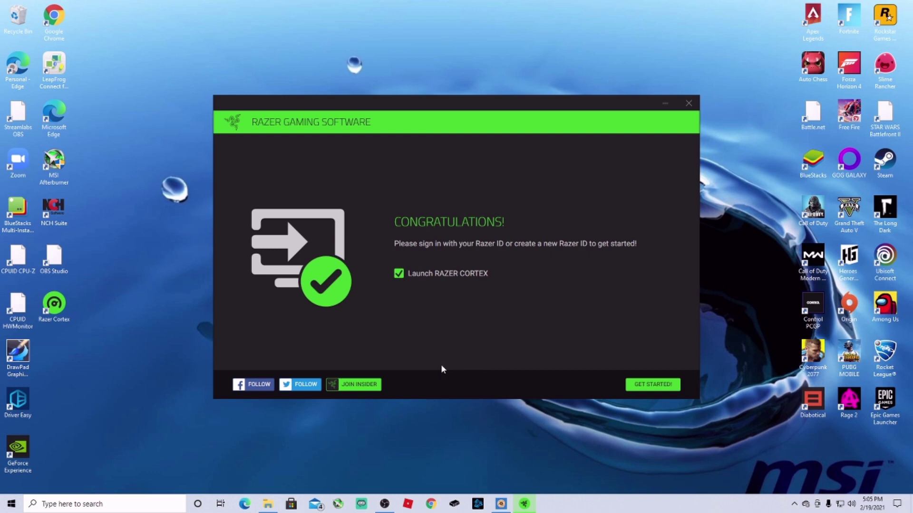
click(658, 390)
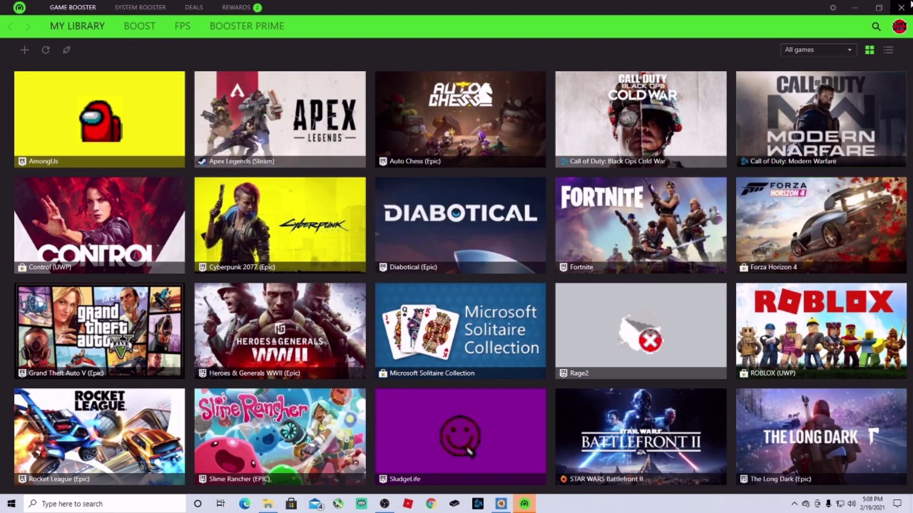
In the Boost specials, disable Enable CPU Core, Disable CPU Sleep Mode and Turn off automatic updates, and re-enable the latter two
click(901, 30)
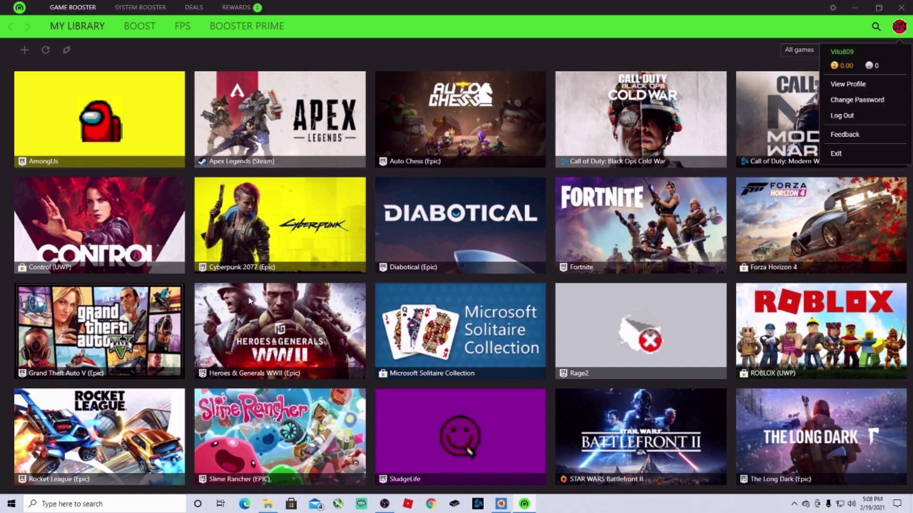
click(139, 28)
click(140, 27)
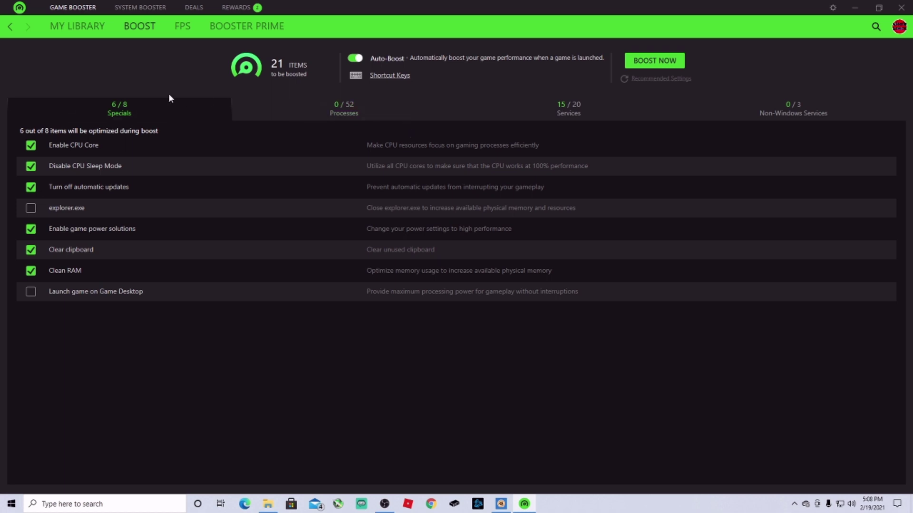
click(31, 146)
click(30, 166)
click(31, 188)
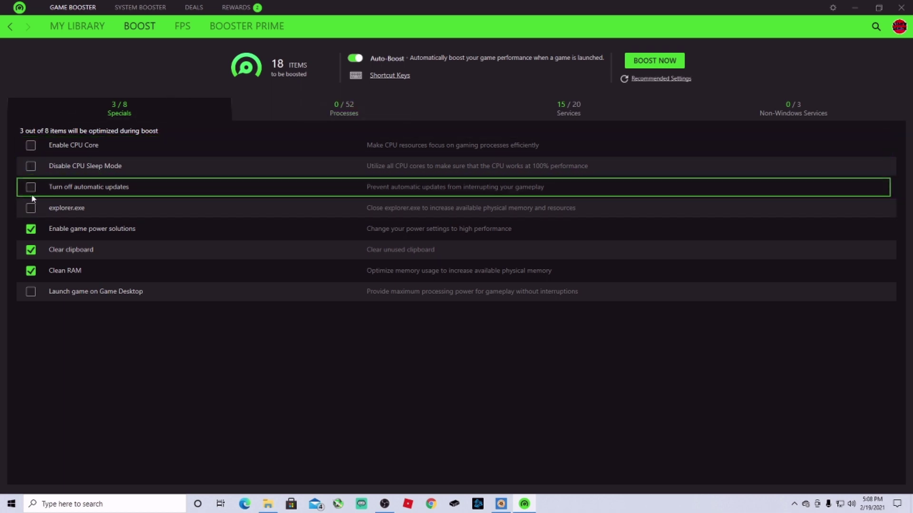
click(30, 190)
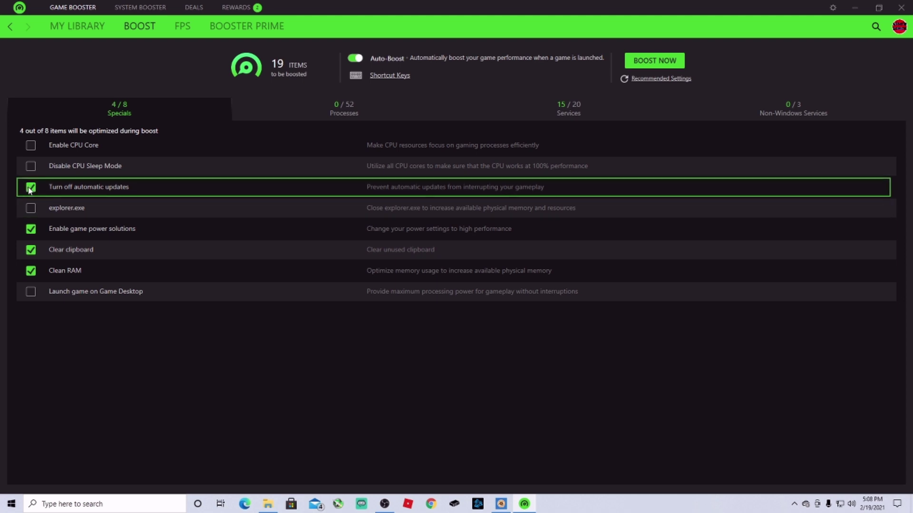
click(30, 166)
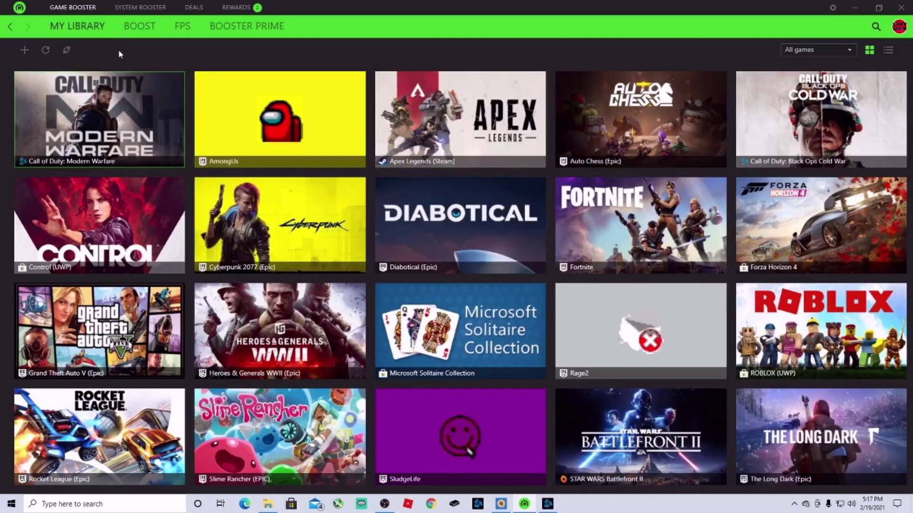
Review the rig's hardware details in System Booster, and scan and optimize the system
click(137, 8)
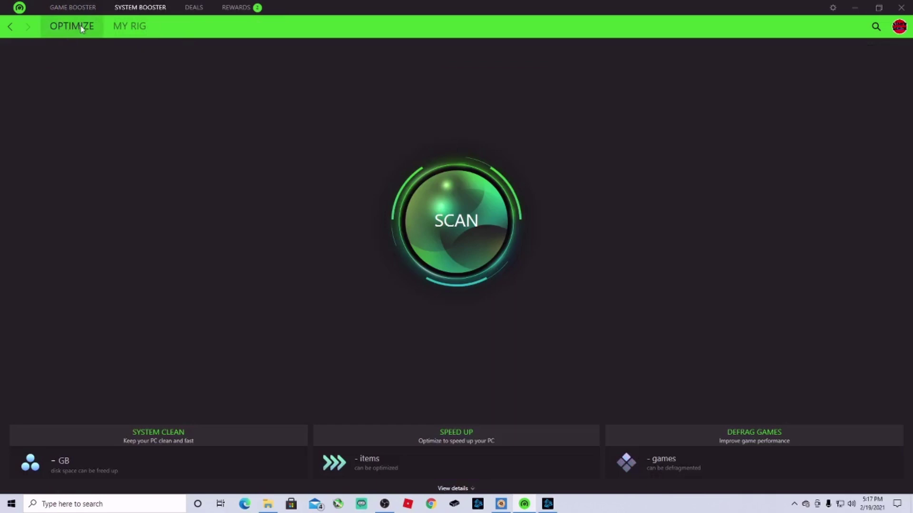
click(127, 29)
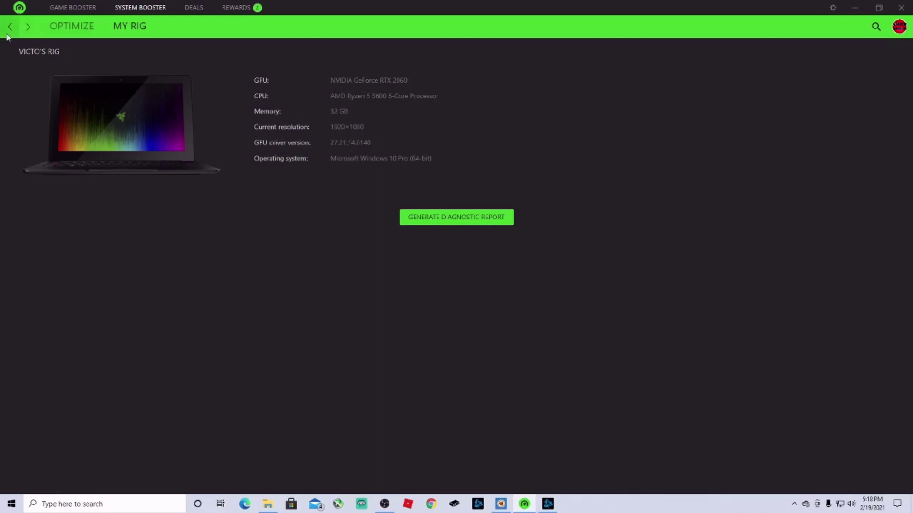
click(71, 28)
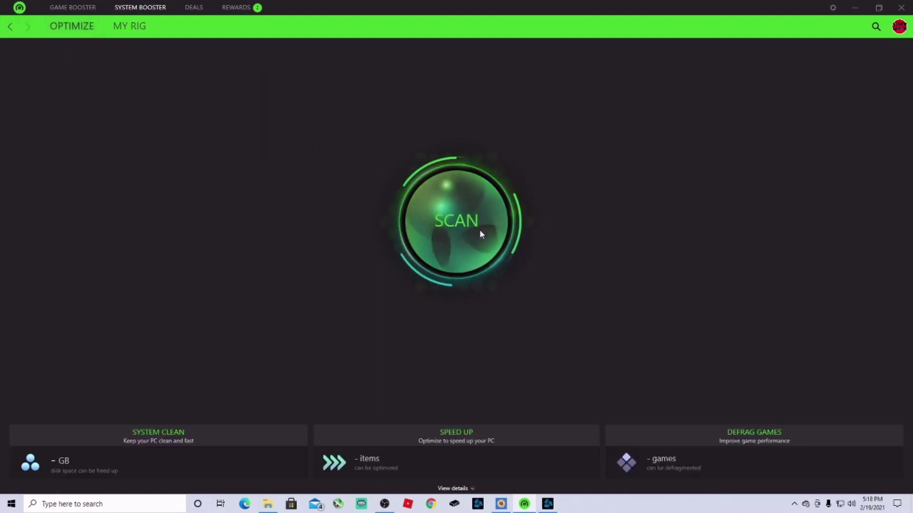
click(452, 212)
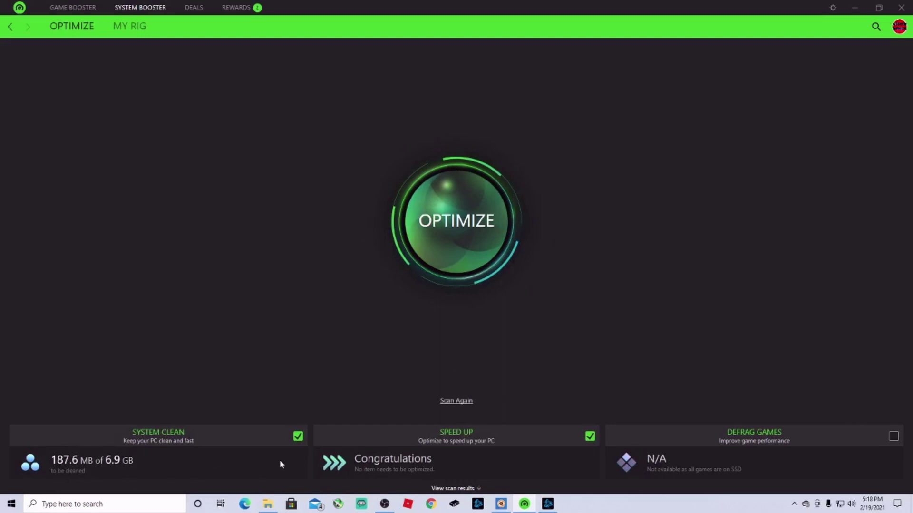
click(458, 224)
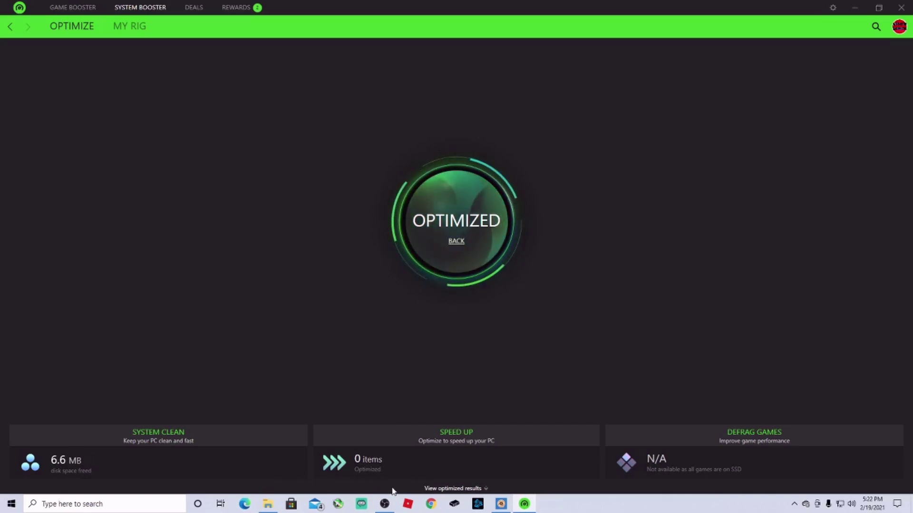
Run the Game Booster boost with the selected special items and services
click(73, 7)
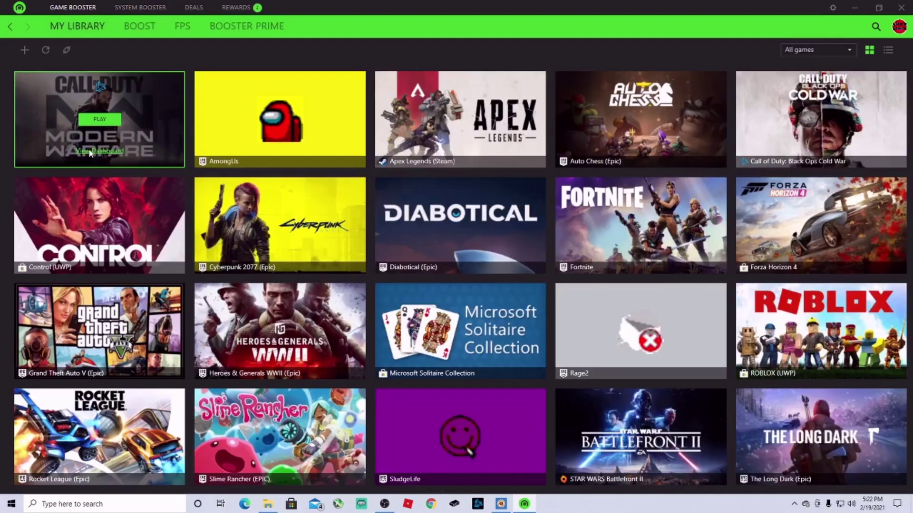
click(139, 26)
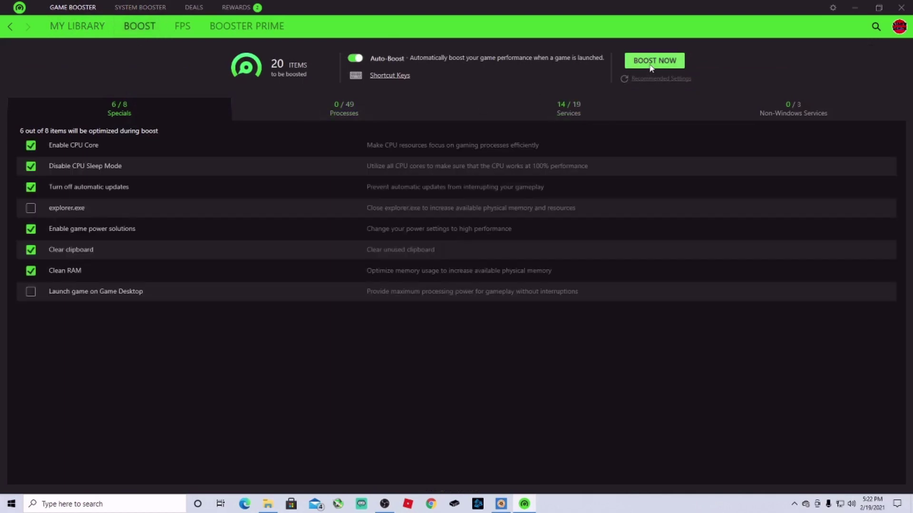
click(650, 66)
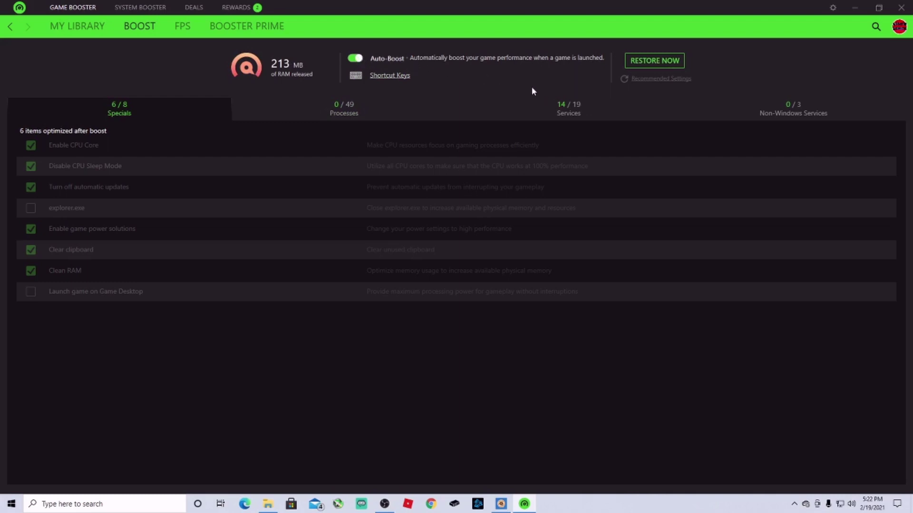
View the Call of Duty: Modern Warfare dashboard in the game library and close Razer Cortex
click(76, 27)
mouse_move(89, 121)
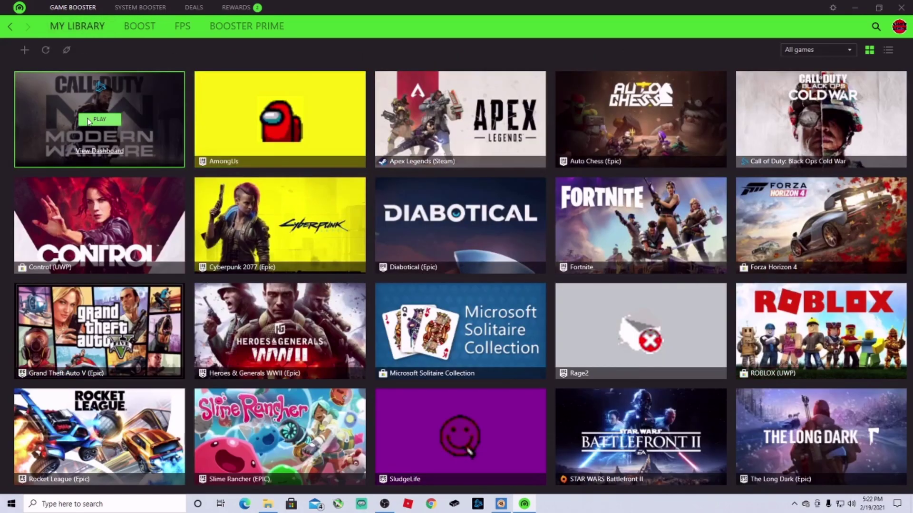
click(101, 150)
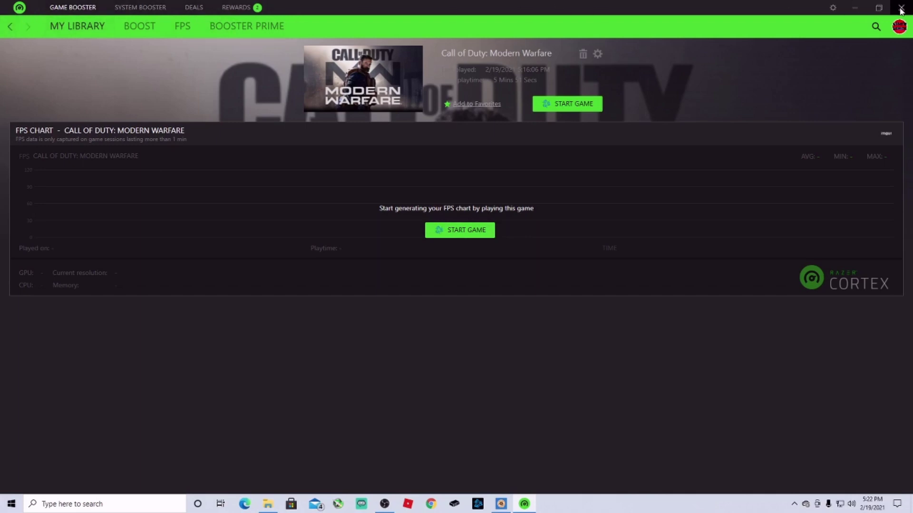
click(900, 8)
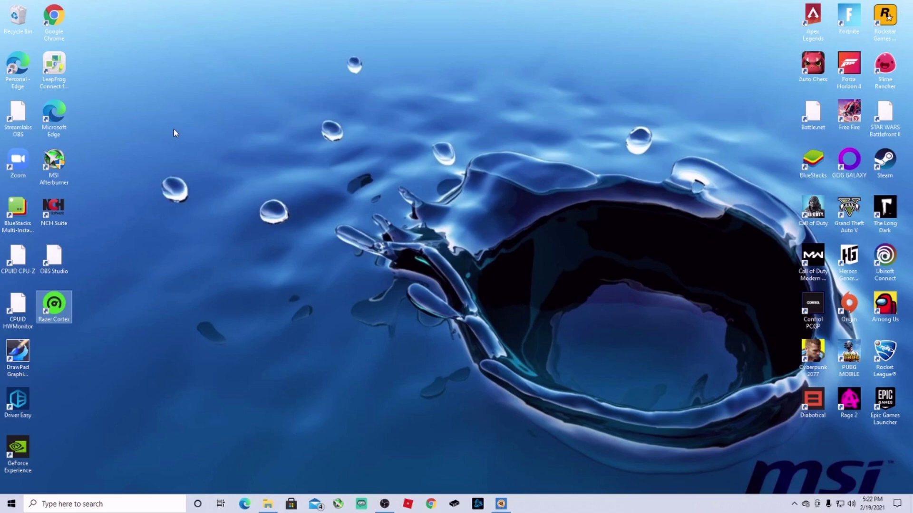